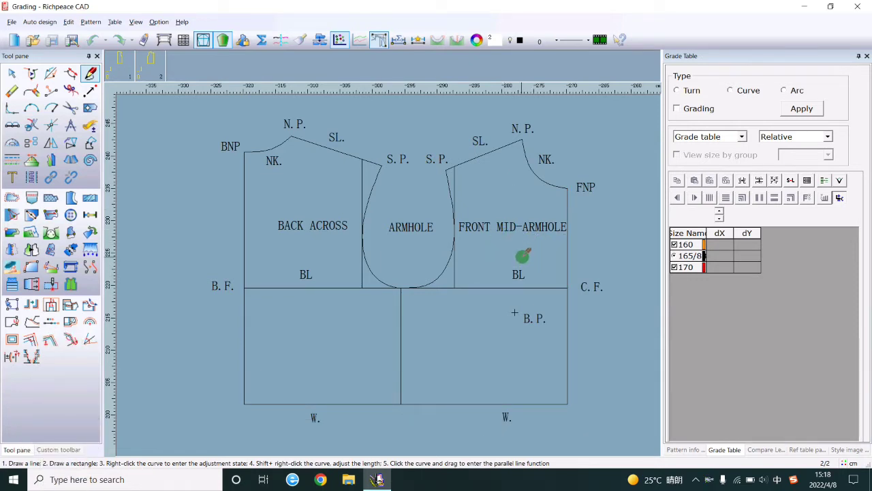
Zoom out and back in on the bodice draft annotated with millimetre grading increments.
scroll(523, 255, down, 2)
scroll(370, 273, down, 2)
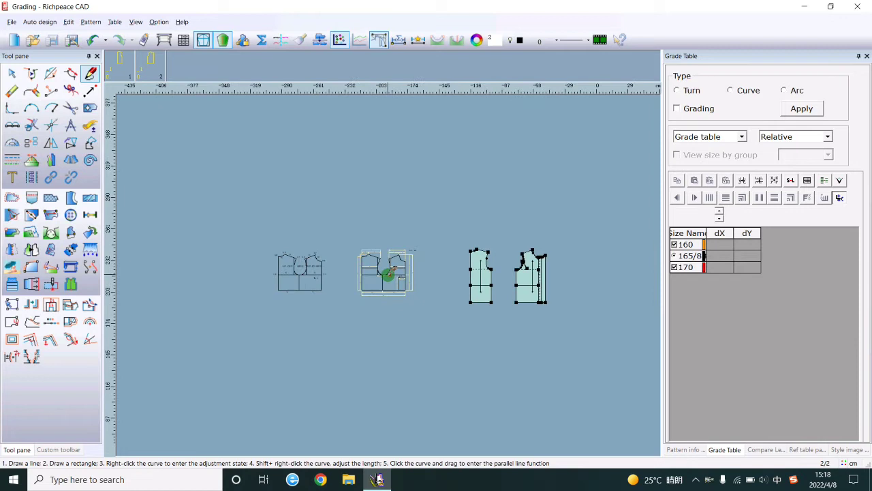
scroll(382, 272, up, 2)
scroll(381, 266, up, 1)
scroll(382, 259, up, 1)
scroll(386, 266, down, 1)
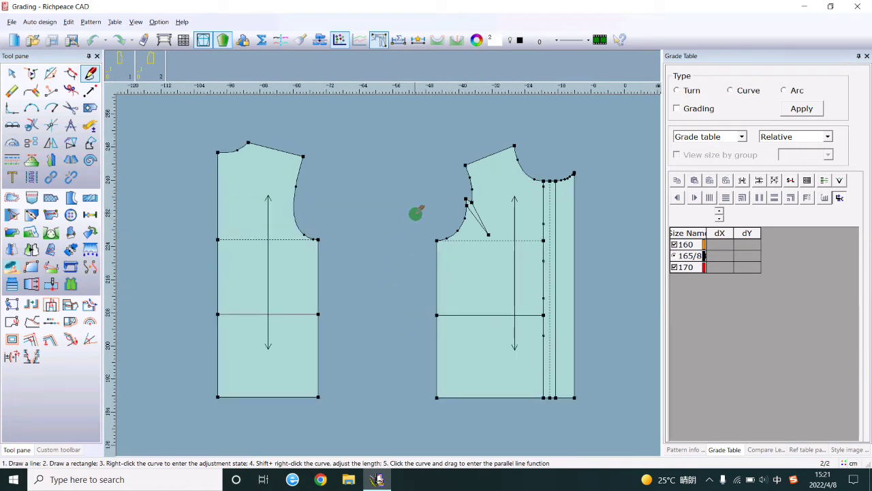
Box-select both bodice hem points and grade them -0.9 for size 170, 0.9 for 160.
click(6, 303)
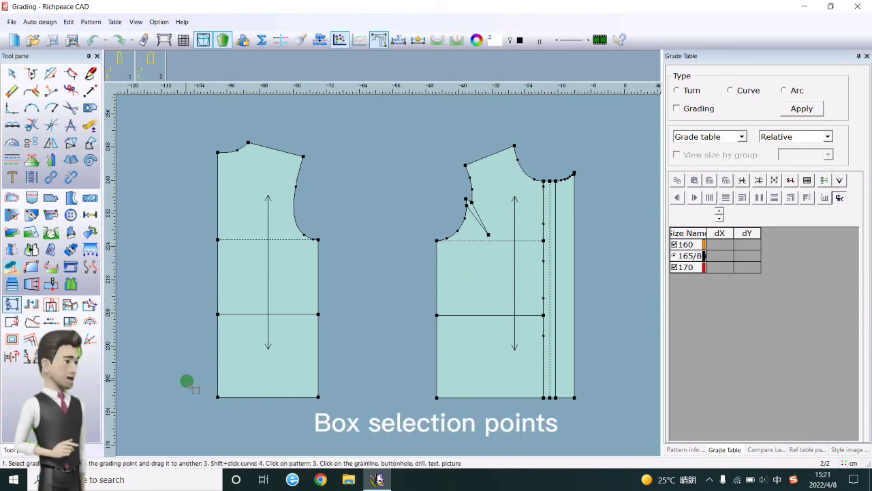
drag(187, 381, 587, 406)
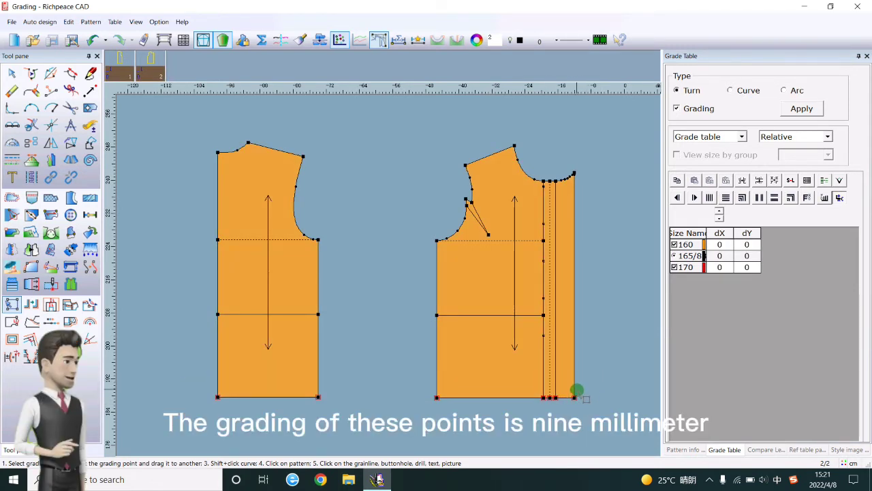
double_click(750, 266)
text(.9)
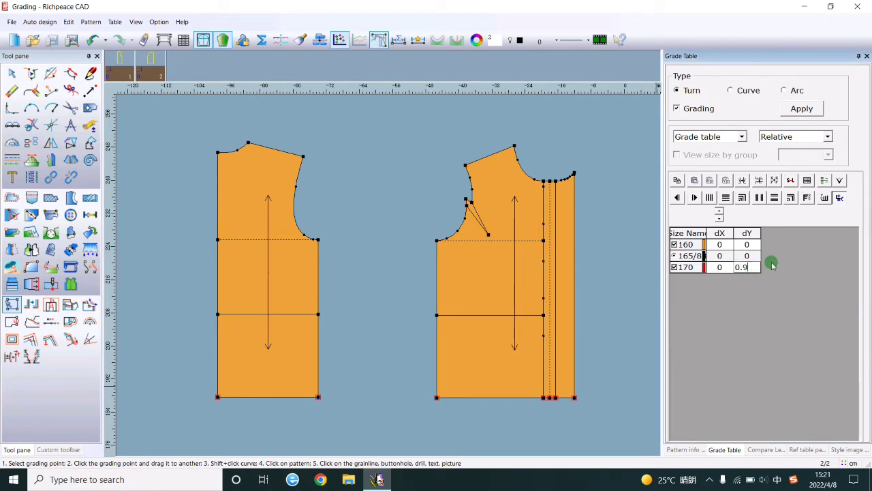
key(Return)
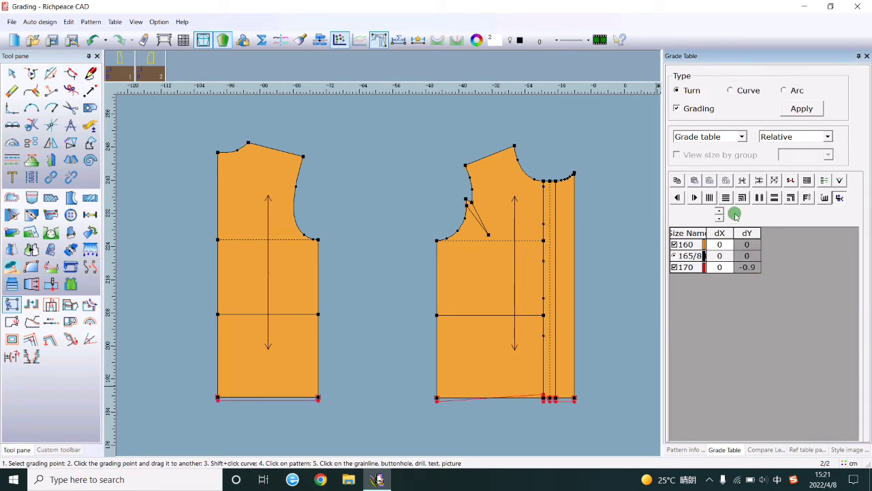
click(727, 198)
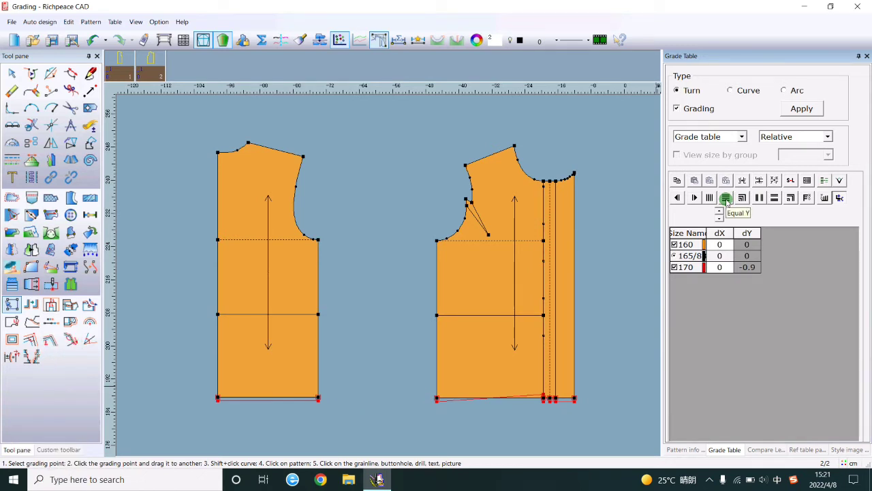
click(726, 197)
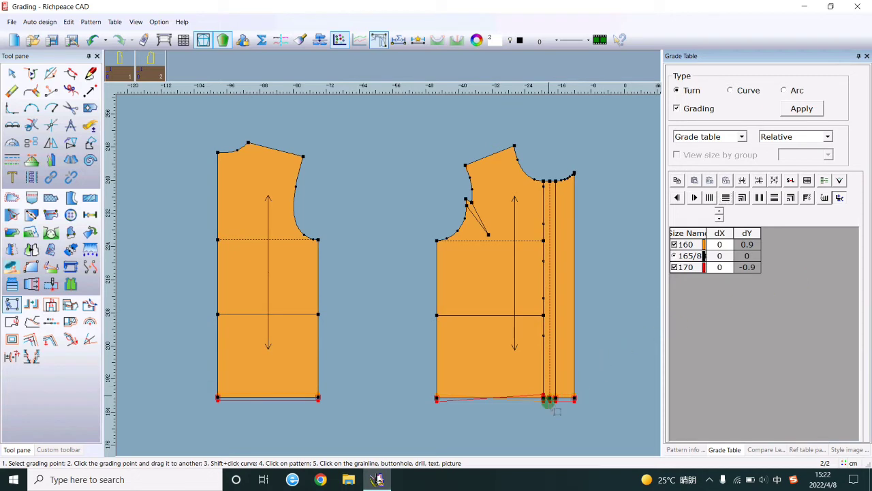
Reverse the front bodice hem grading to 0.9 for size 160 and -0.9 for 170.
click(572, 416)
click(549, 397)
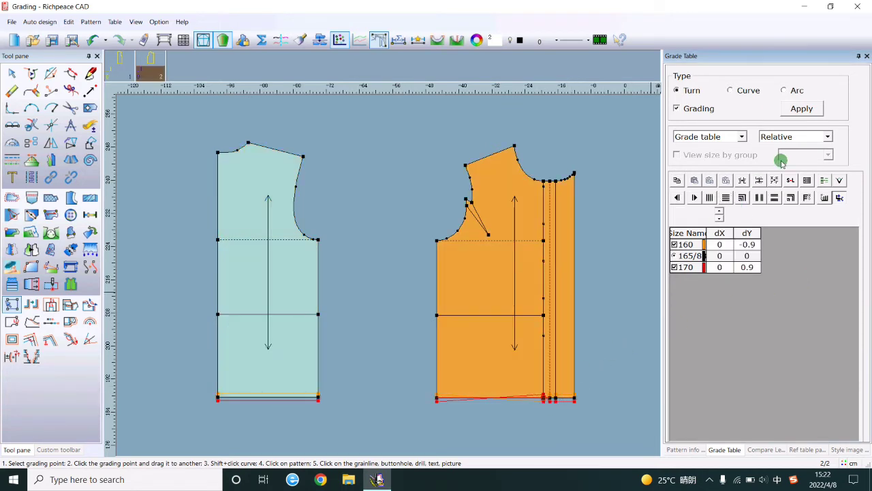
click(758, 182)
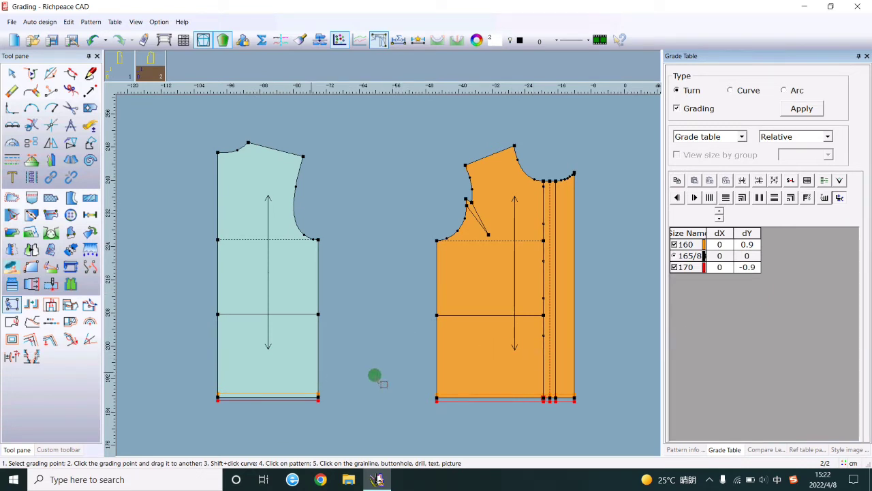
click(412, 376)
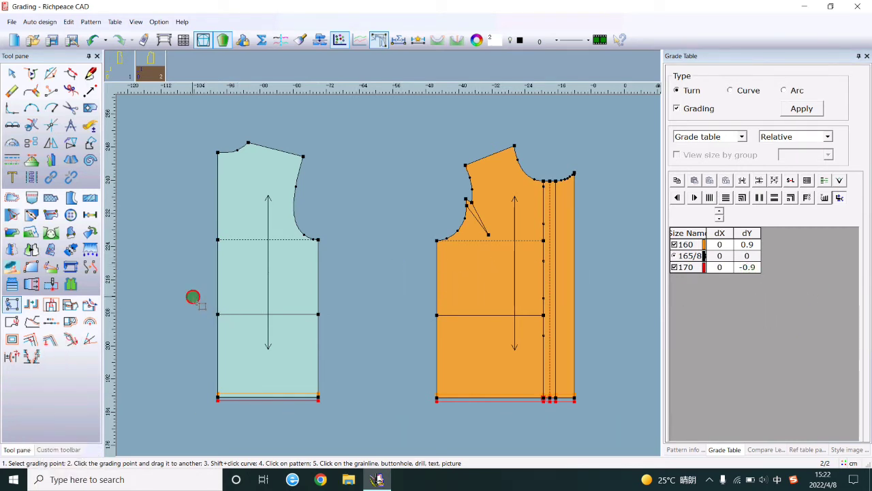
Grade the bust-line points of both pieces -0.4 for size 170 and 0.4 for 160.
drag(193, 297, 557, 324)
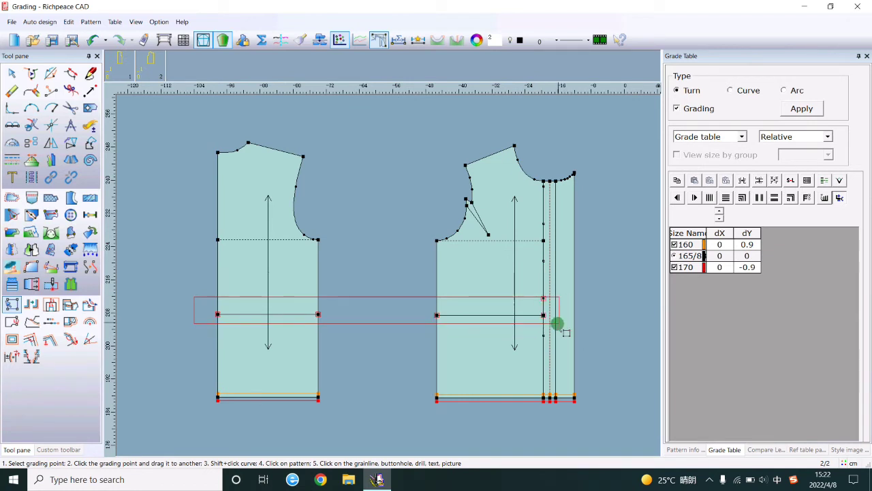
drag(558, 323, 557, 323)
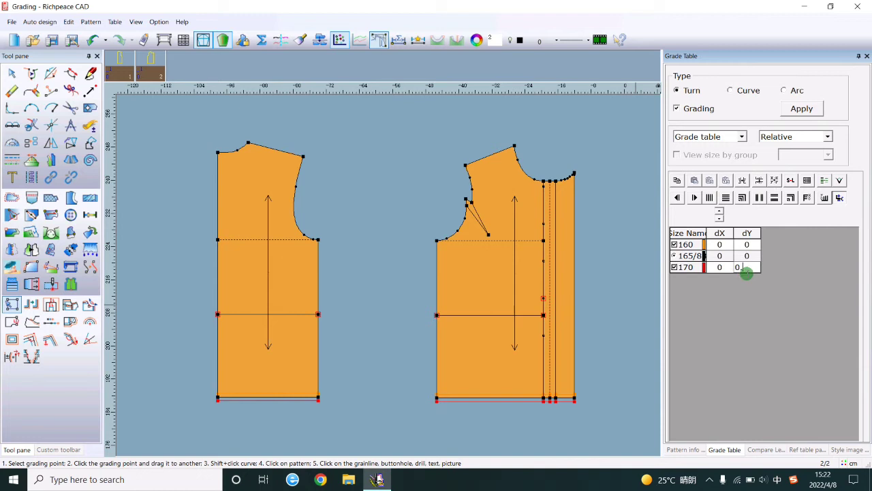
text(4)
click(742, 197)
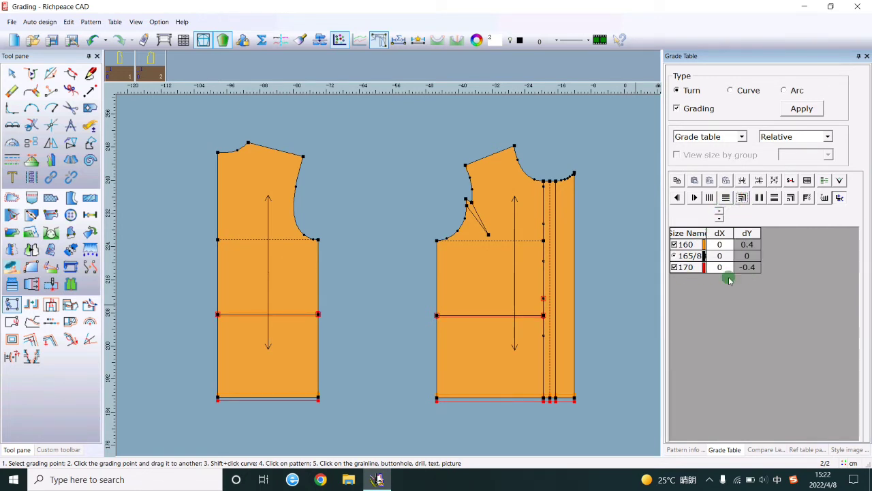
click(597, 318)
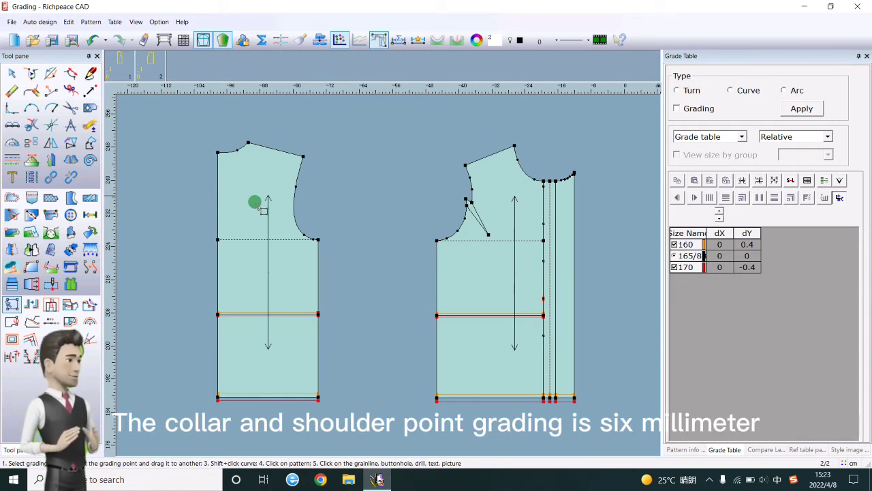
Grade both pieces' neck and shoulder points 0.6 for size 170 and -0.6 for 160.
drag(196, 120, 332, 165)
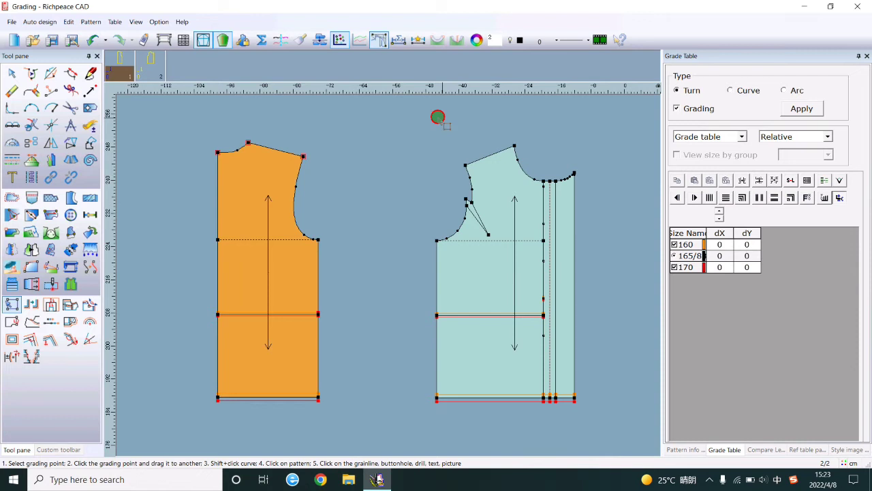
mouse_move(437, 118)
mouse_down()
mouse_move(505, 170)
mouse_move(522, 171)
mouse_up()
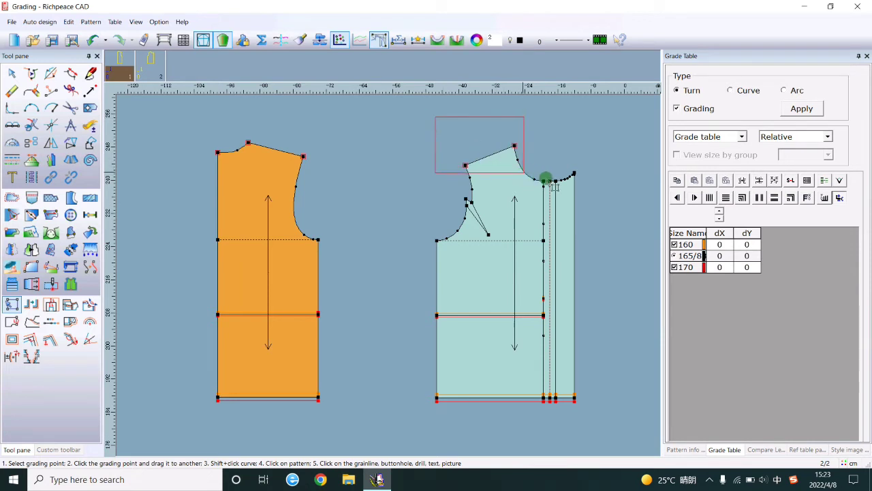
click(752, 266)
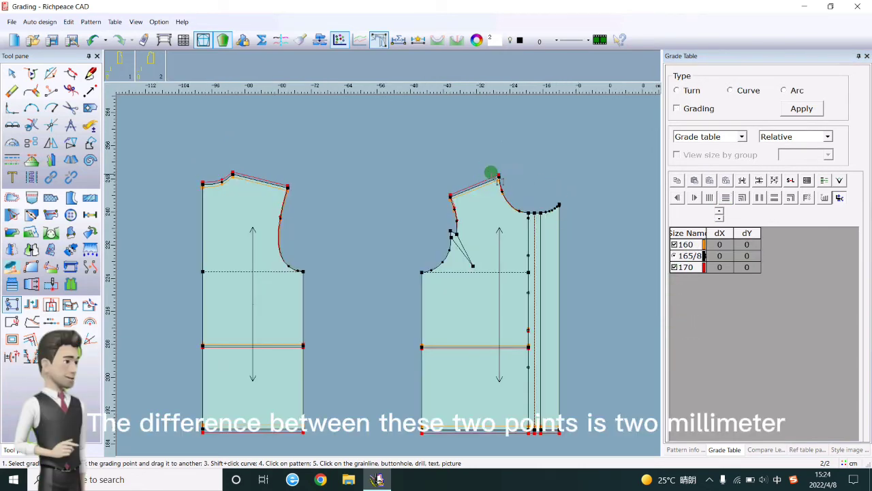
click(547, 223)
click(541, 178)
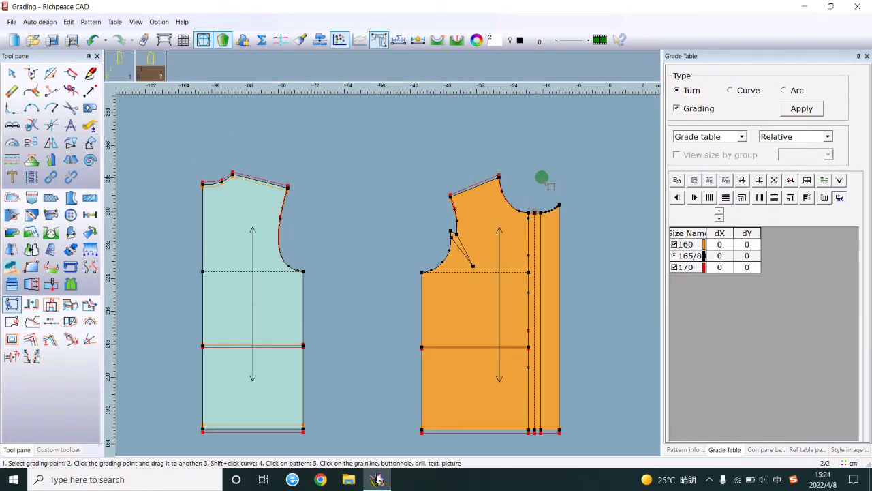
scroll(524, 197, up, 2)
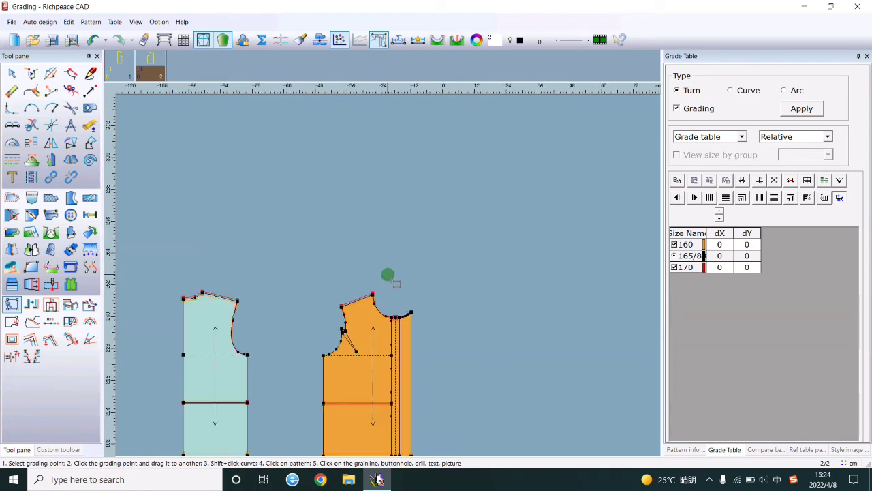
scroll(389, 345, up, 1)
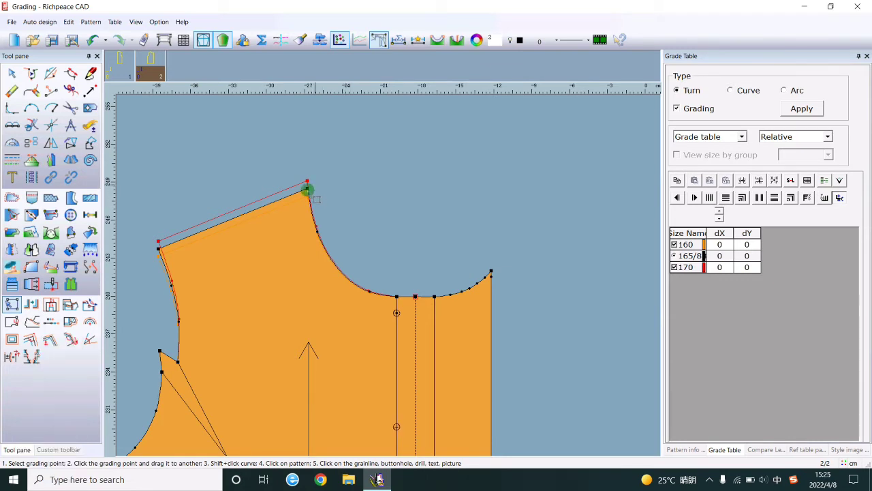
Give the front neckline centre point a 0.4 vertical grade for size 170.
click(415, 297)
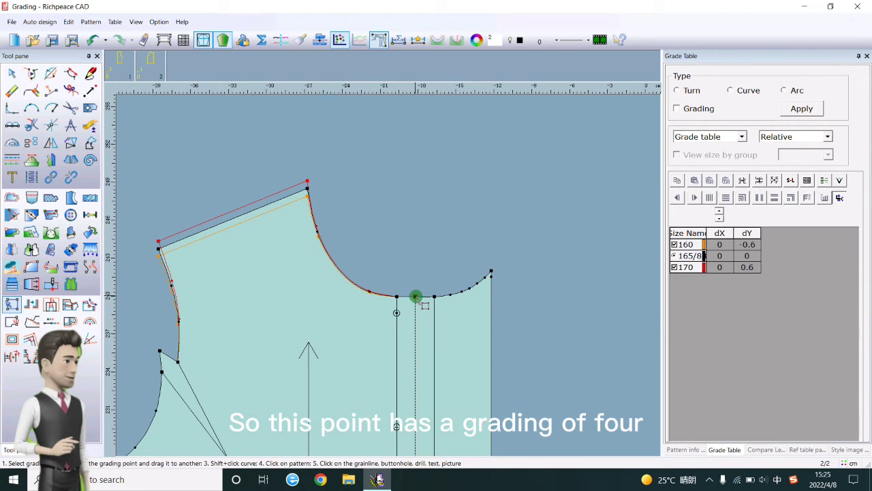
click(416, 297)
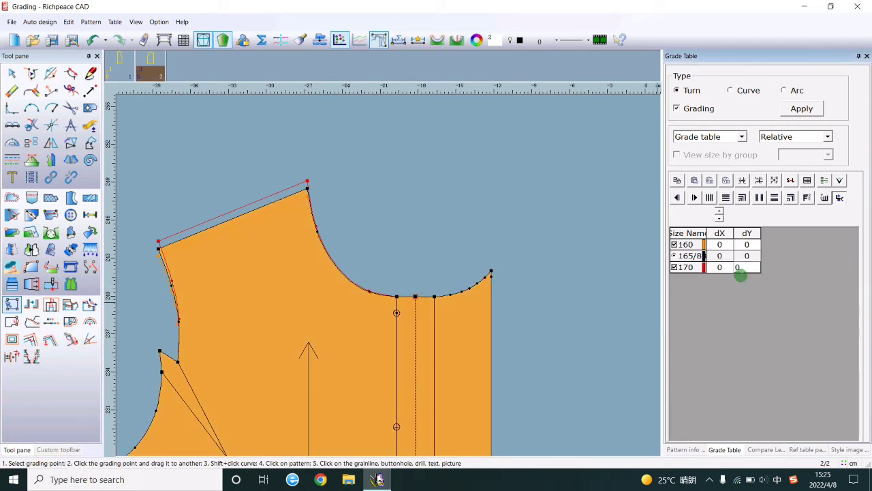
text(.4)
click(727, 198)
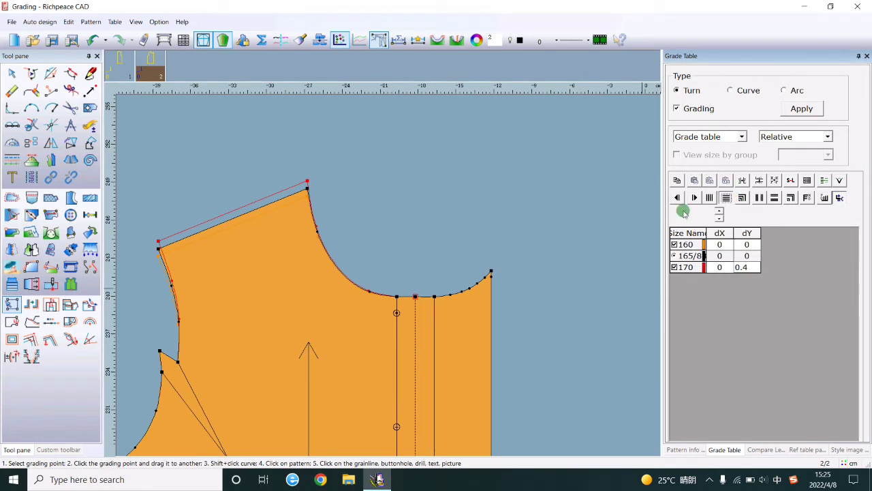
Extend the vertical grade to the three front neckline points and the neckline end point.
drag(375, 280, 442, 302)
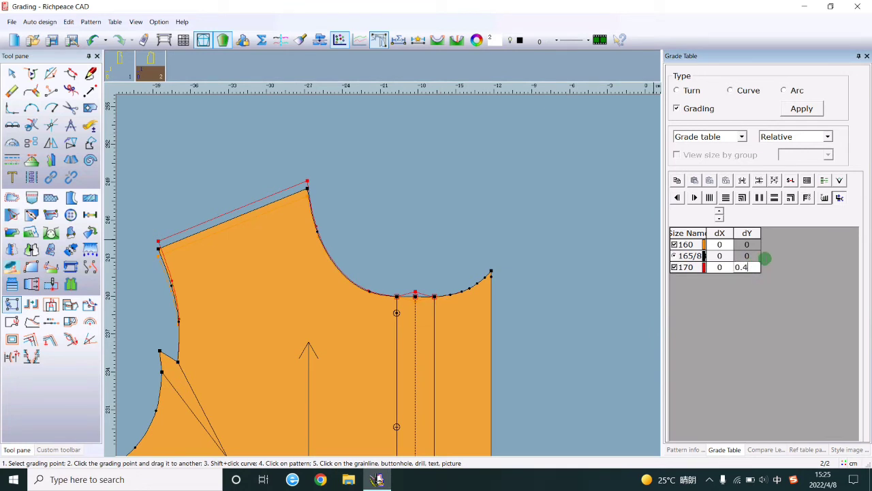
click(726, 198)
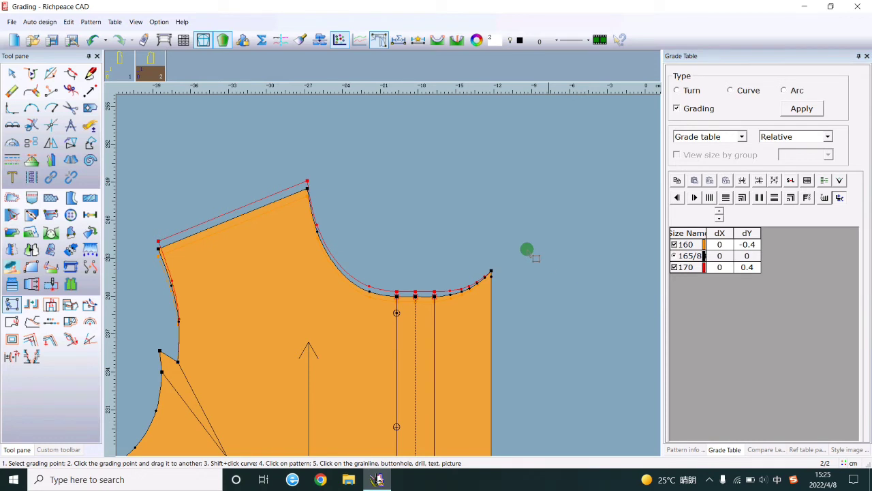
click(595, 269)
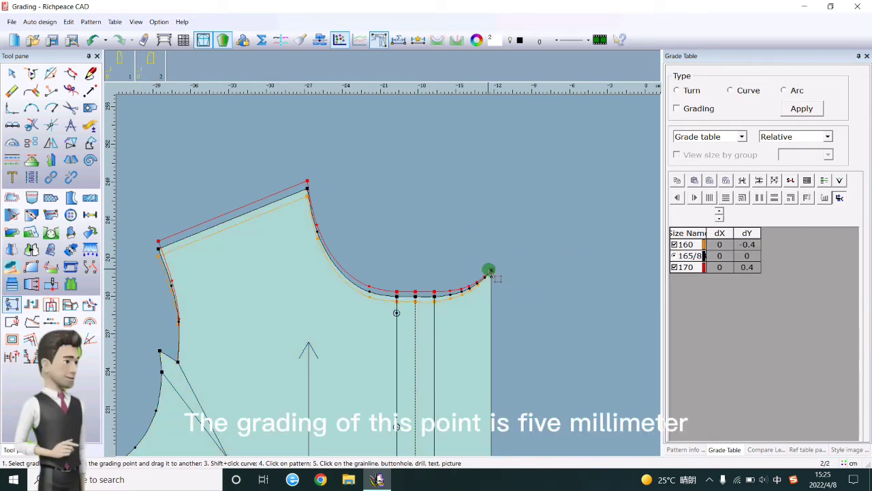
click(491, 271)
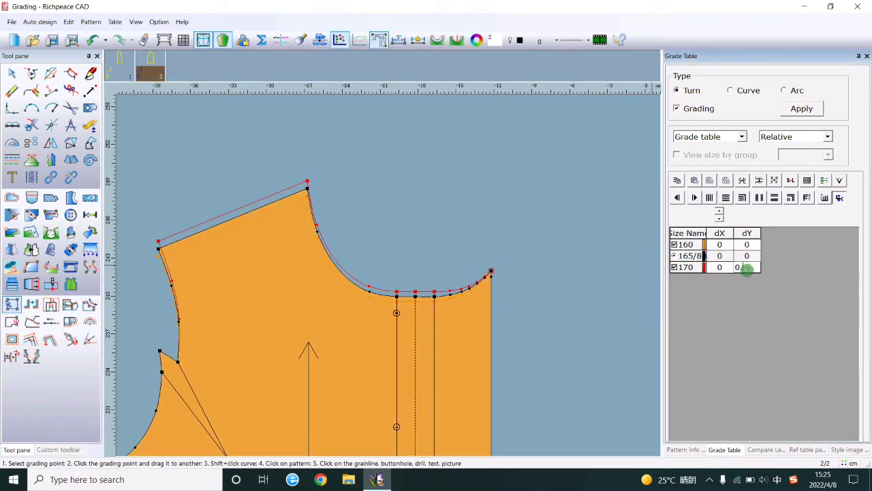
text(.5)
click(728, 197)
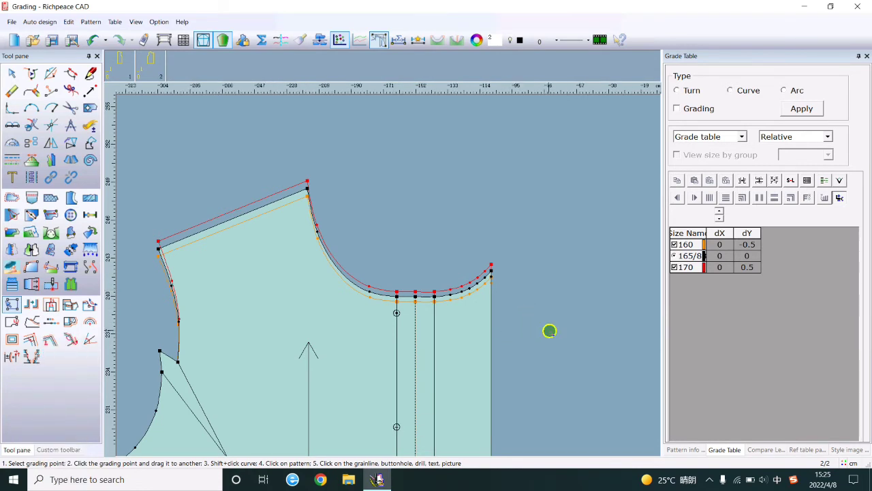
Select the side-seam points of both bodice pieces and set the size 160 horizontal grade to 1.
scroll(551, 329, down, 3)
scroll(385, 272, up, 2)
scroll(385, 271, up, 2)
scroll(389, 277, up, 1)
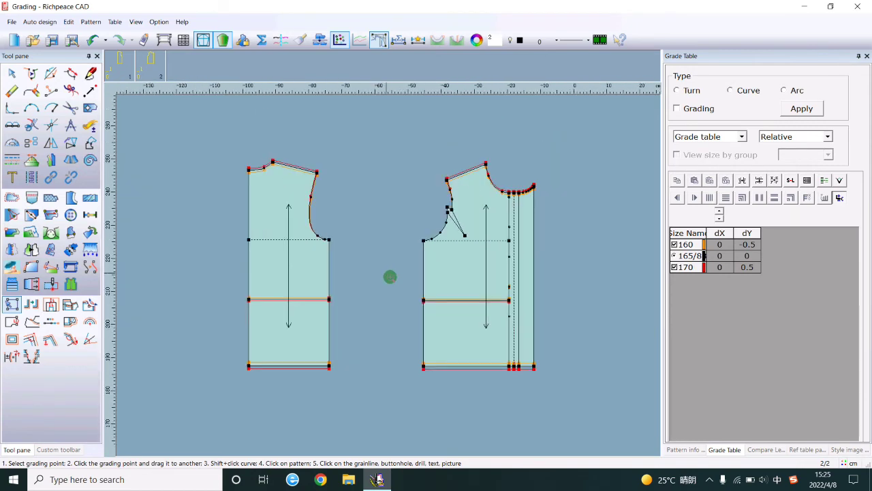
scroll(391, 292, up, 1)
scroll(385, 281, up, 1)
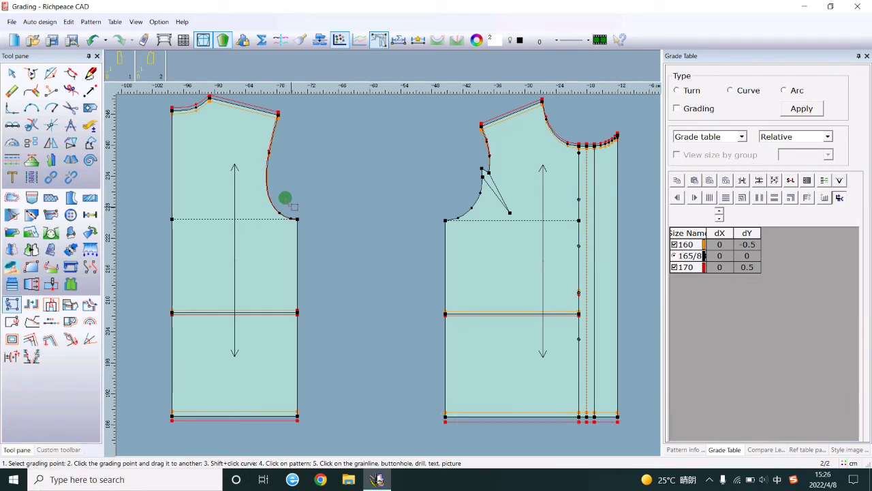
drag(280, 196, 329, 436)
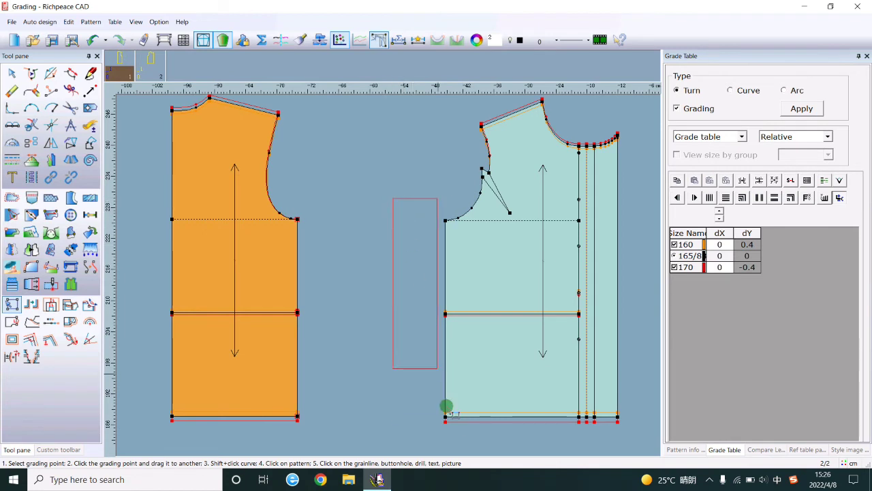
drag(388, 198, 471, 436)
click(745, 267)
click(721, 244)
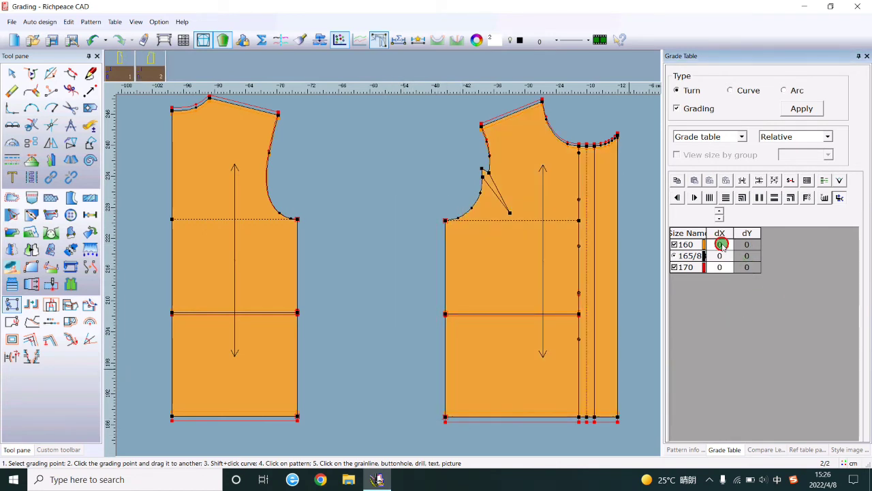
click(720, 211)
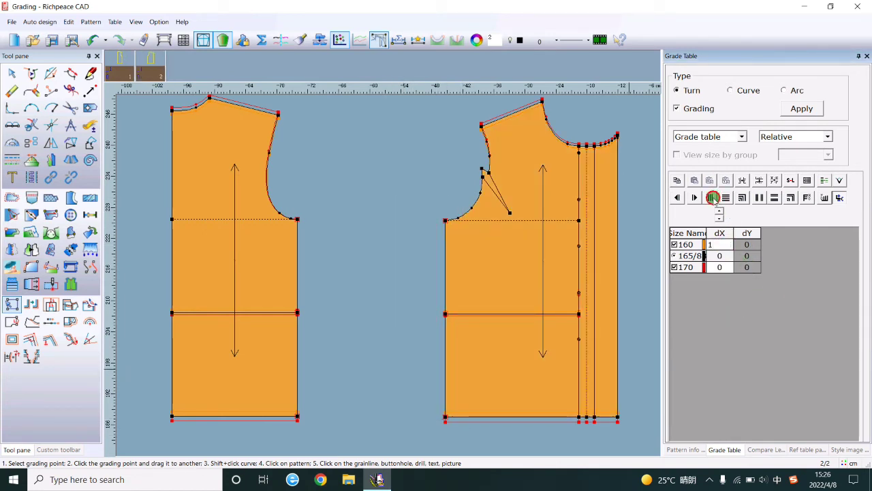
Spread the 1 horizontal grade to size 170, outward for 170 and inward for 160.
click(713, 198)
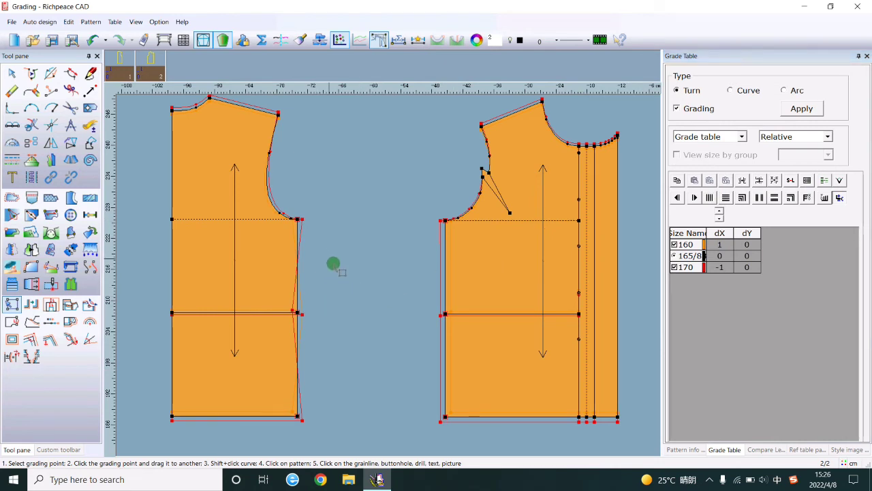
click(295, 312)
click(761, 181)
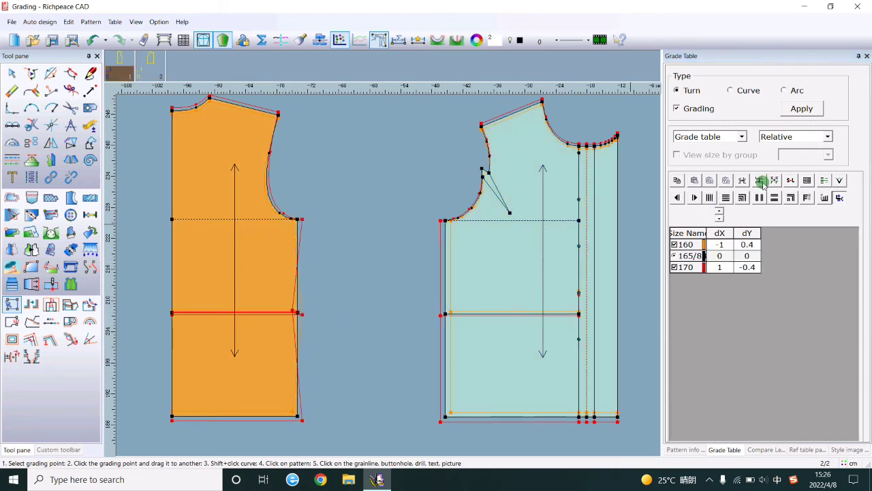
click(743, 180)
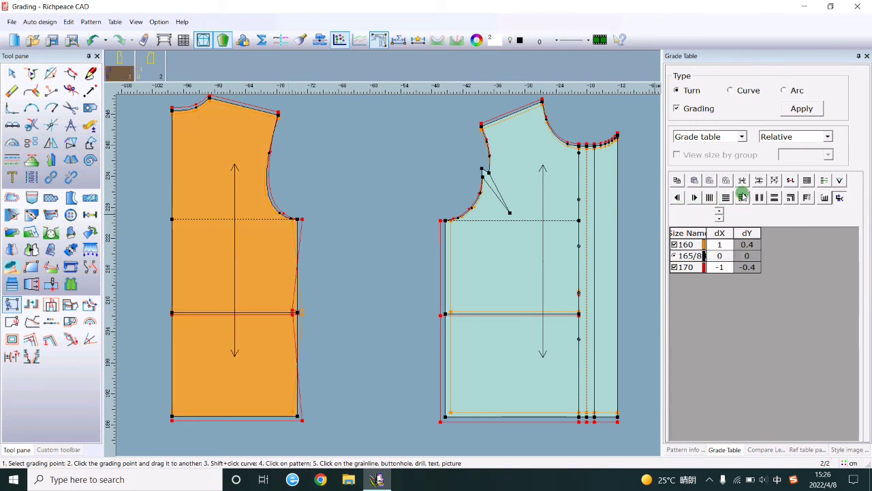
click(748, 180)
click(380, 316)
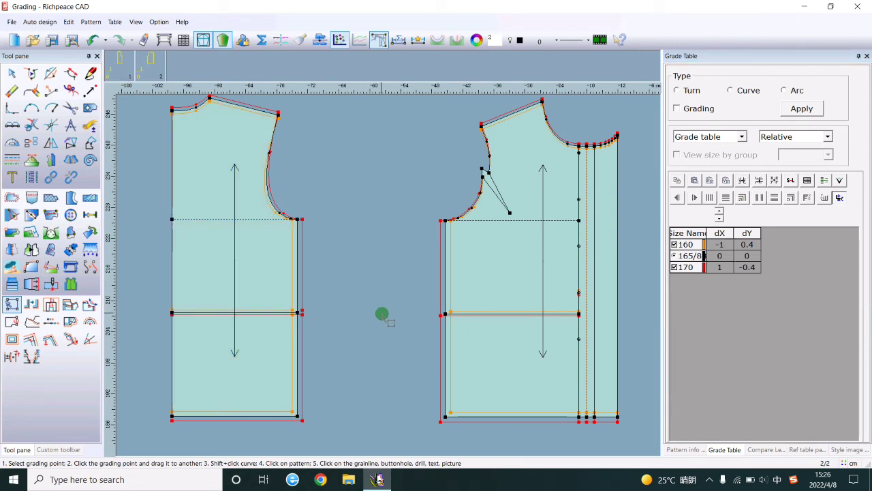
Grade the V dart points horizontally: -0.5 for size 160 and 0.5 for 170.
scroll(382, 314, up, 3)
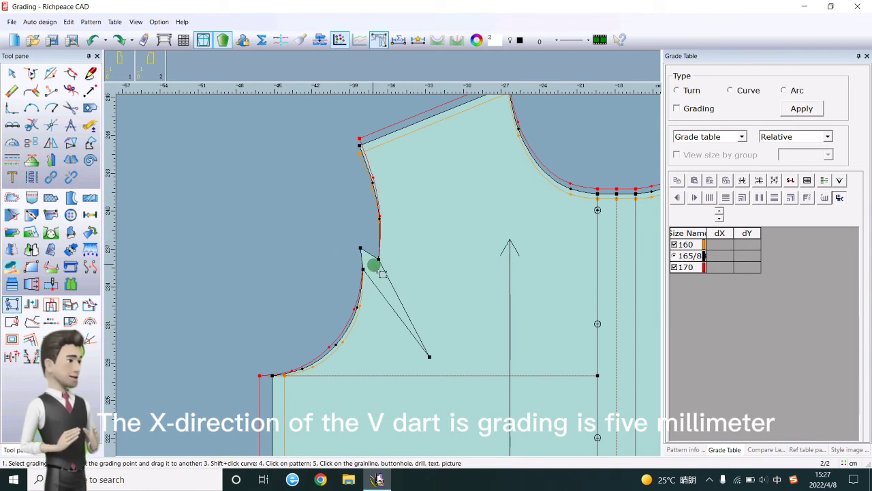
drag(344, 241, 464, 361)
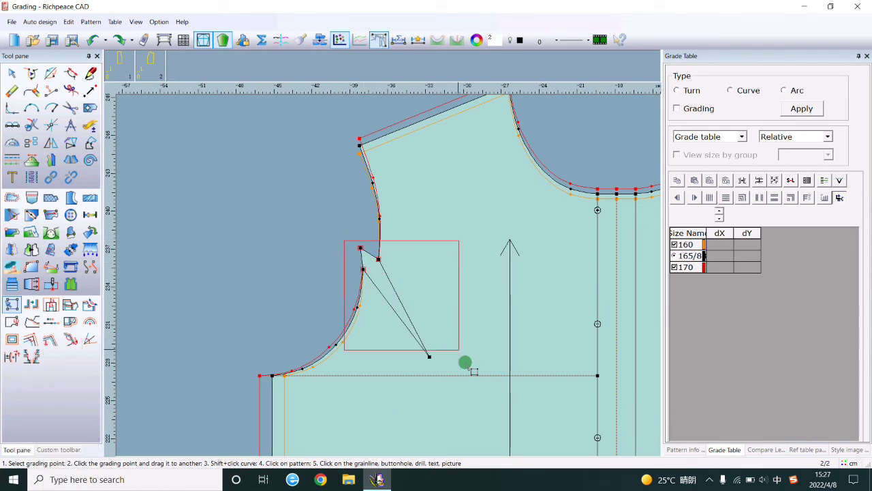
click(747, 267)
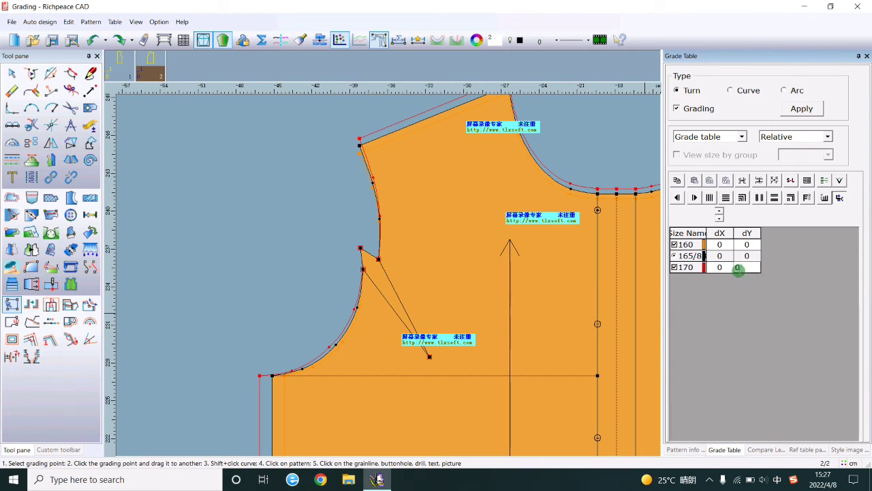
click(723, 242)
text(.)
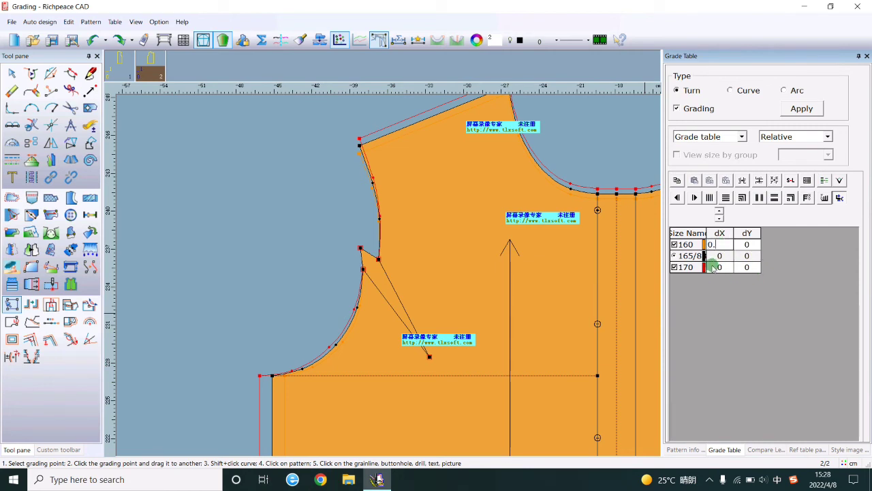
text(5)
click(709, 198)
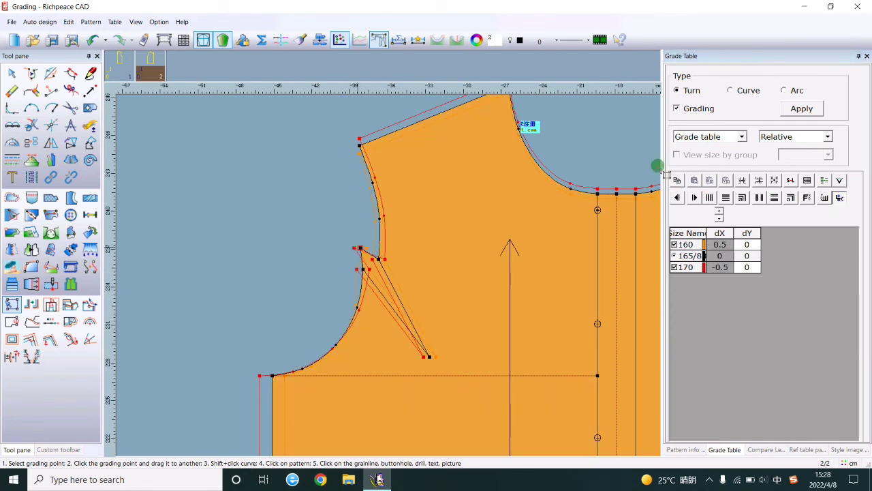
click(742, 180)
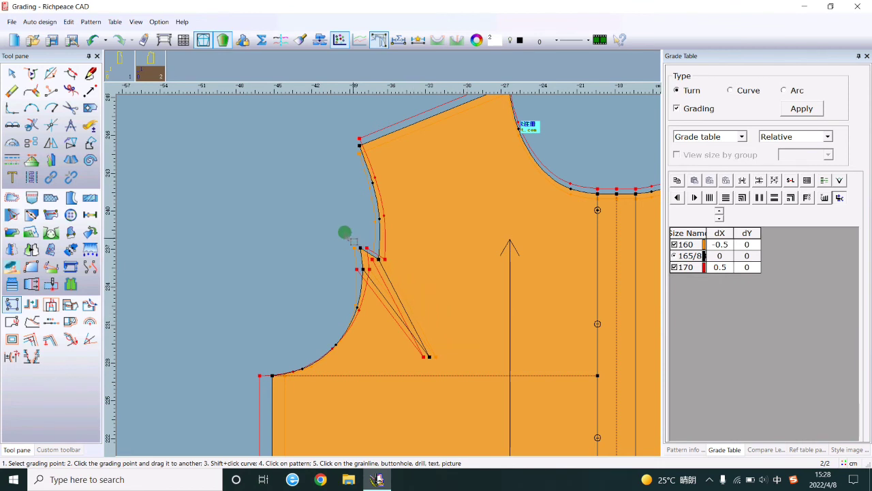
click(350, 248)
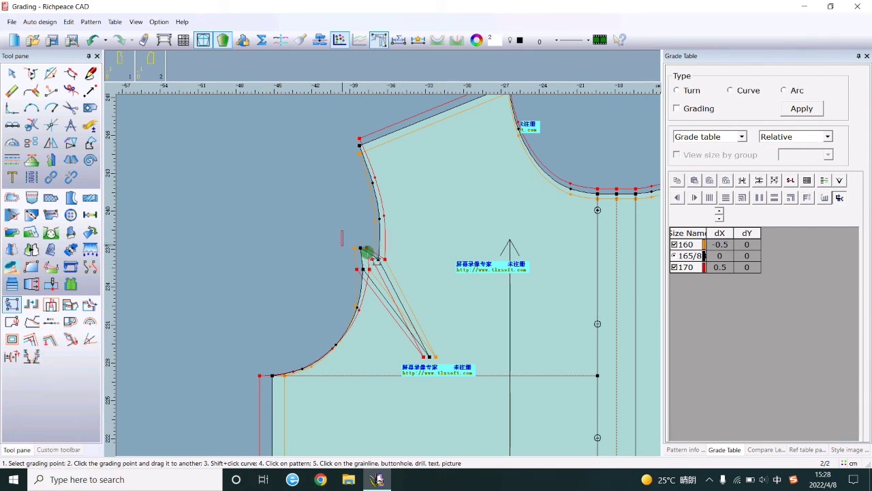
Add a 0.3 vertical grade to the dart points: -0.5/0.3 for 160, 0.5/-0.3 for 170.
drag(343, 234, 405, 276)
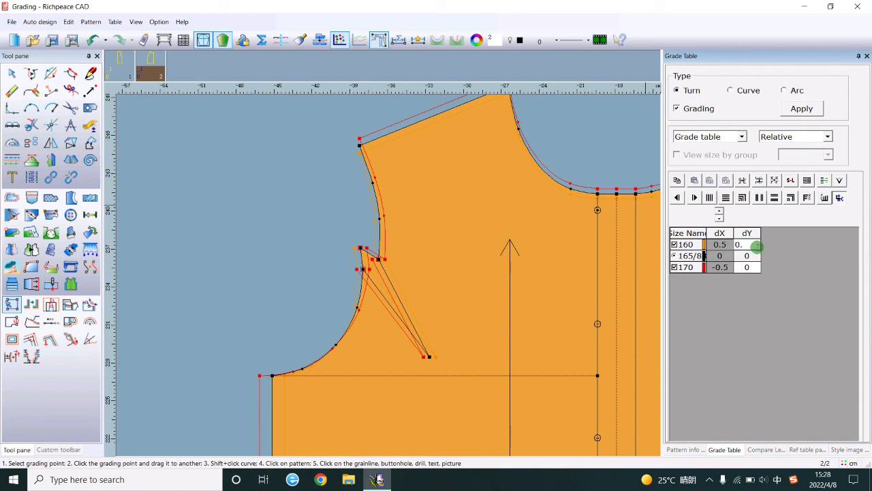
click(726, 198)
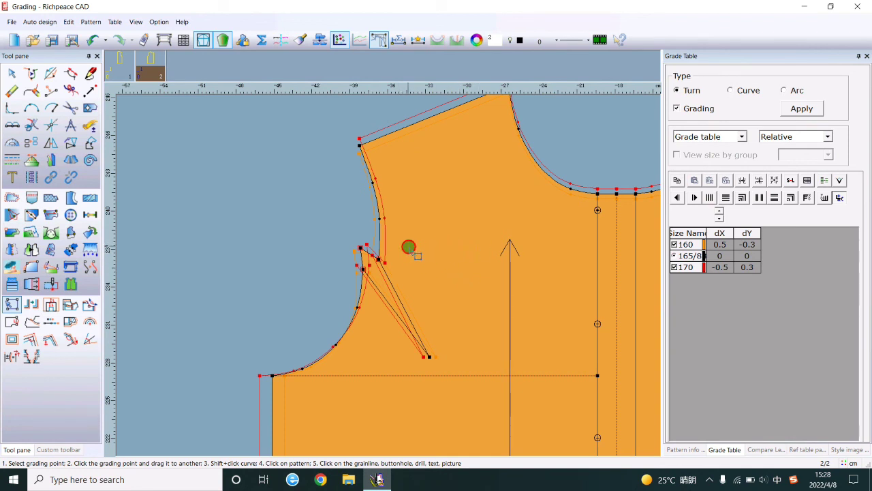
click(742, 198)
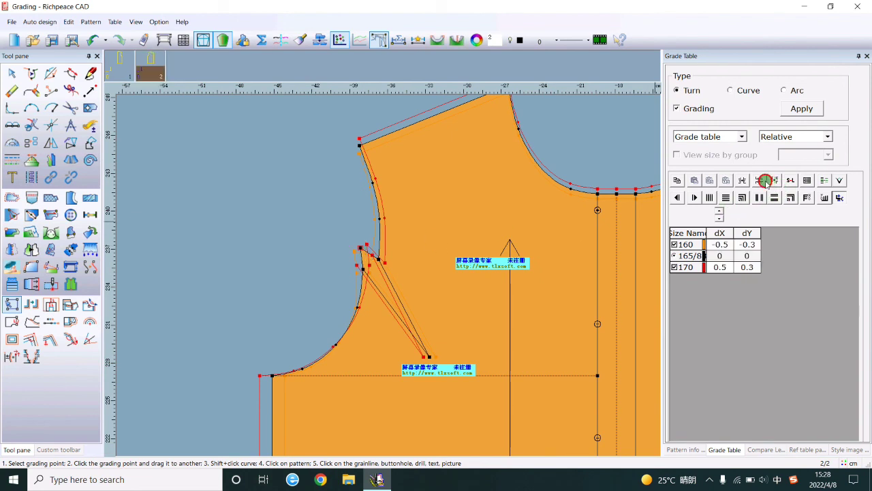
click(765, 181)
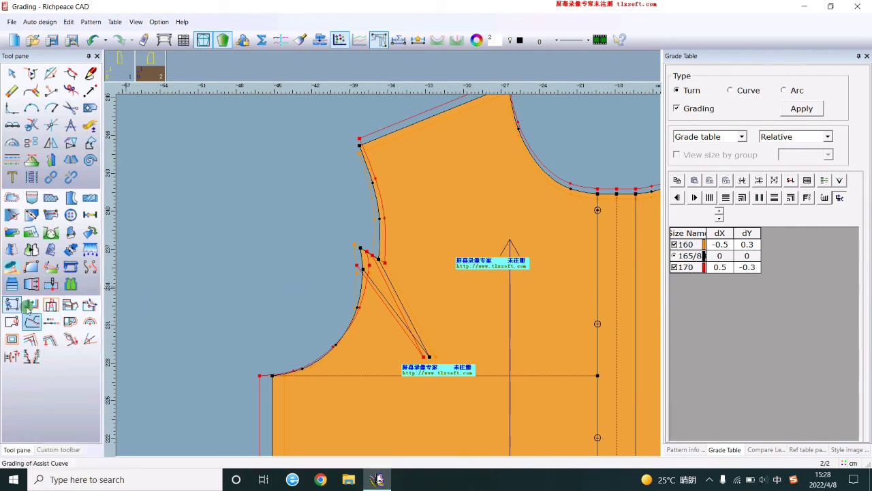
Align the graded size outlines with Size align and fit both bodice pieces in view.
click(12, 232)
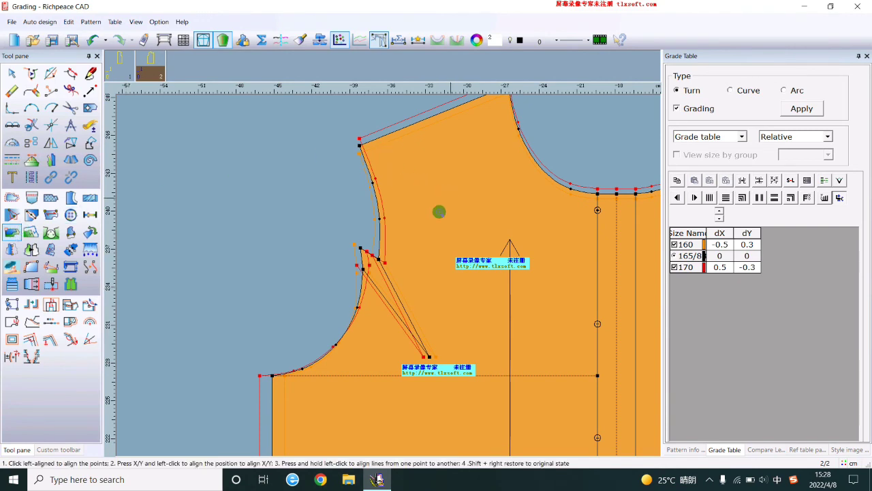
scroll(436, 213, down, 2)
scroll(390, 221, down, 2)
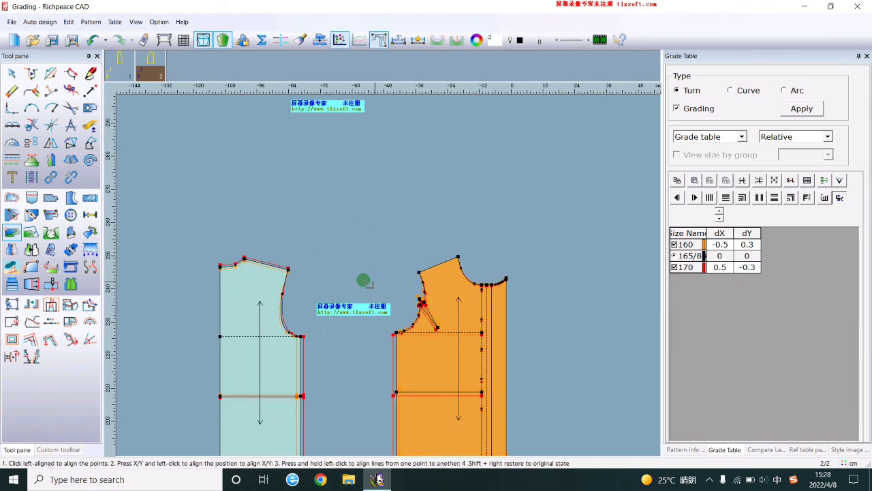
scroll(354, 276, up, 1)
click(289, 245)
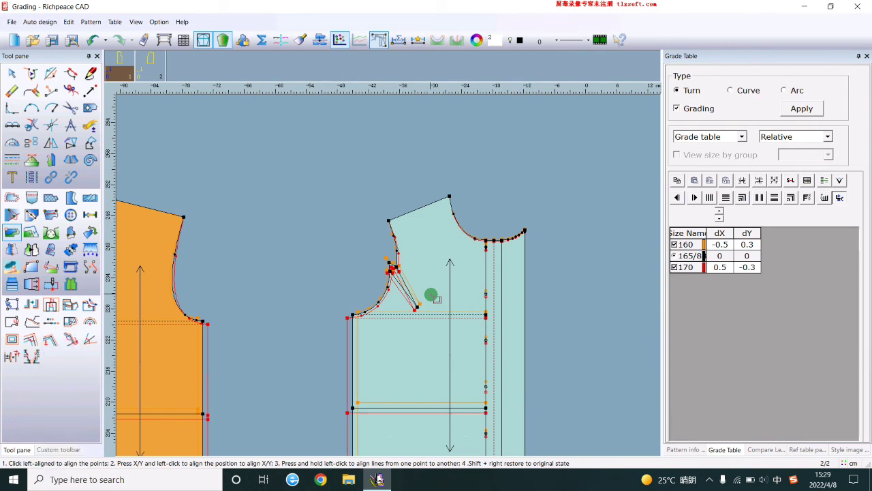
key(F5)
scroll(388, 288, up, 1)
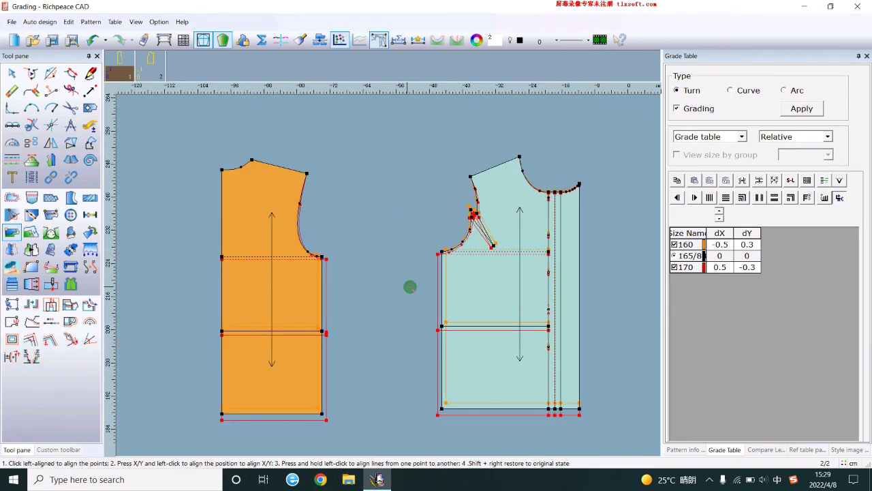